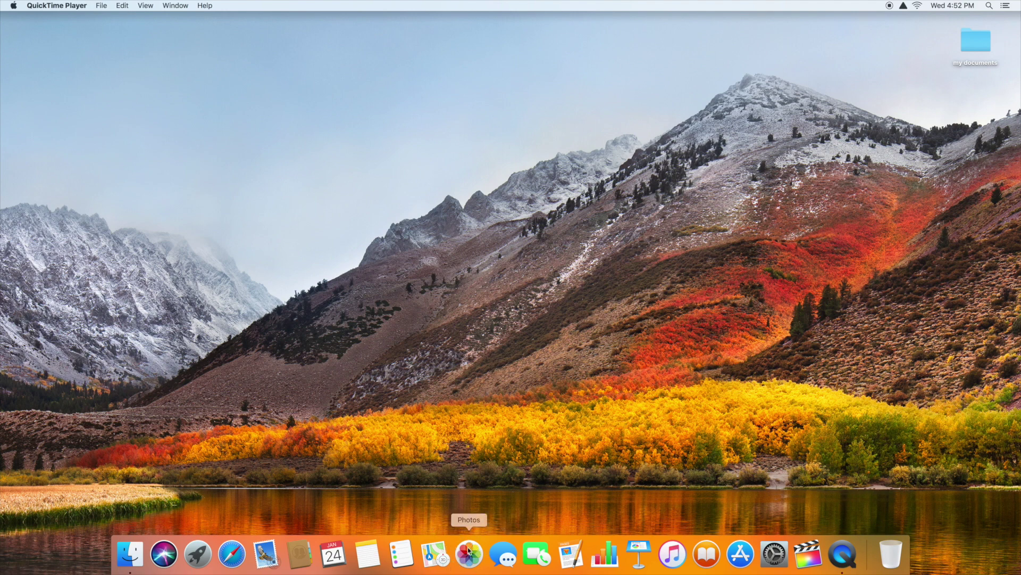
- Launch the Photos app from Finder's Applications folder
left_click(130, 554)
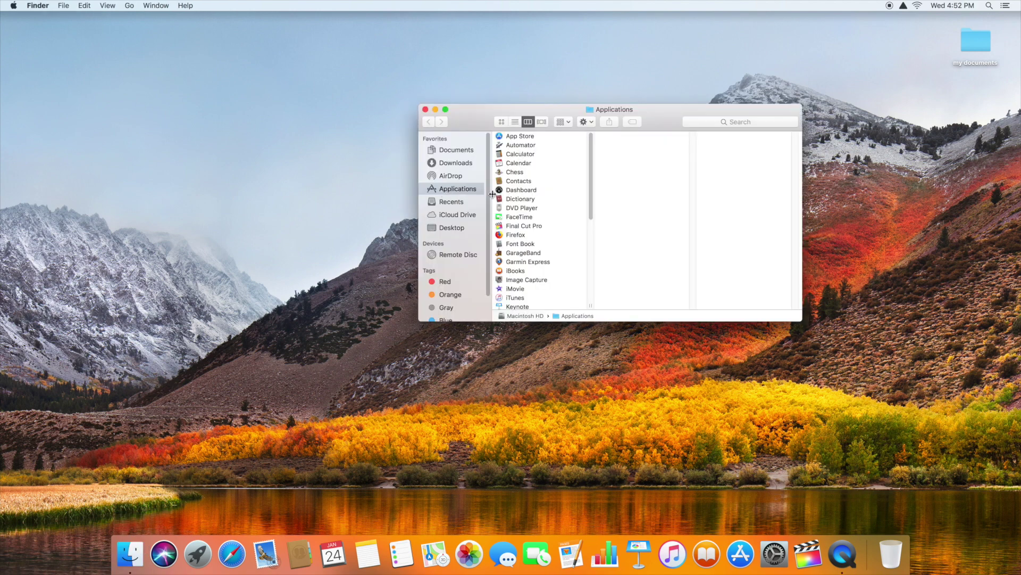
left_click_drag(591, 201, 597, 258)
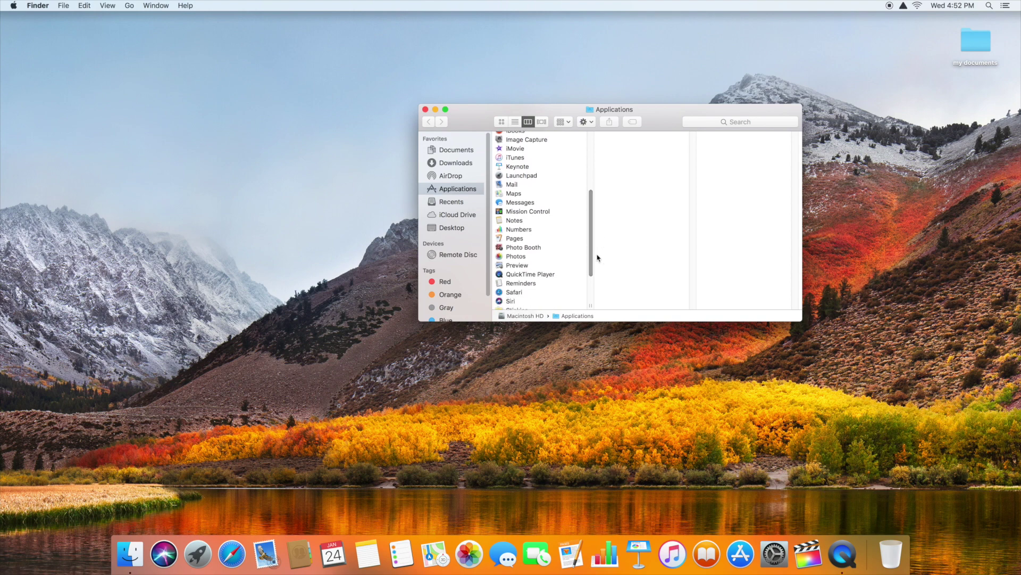
left_click(516, 257)
double_click(499, 258)
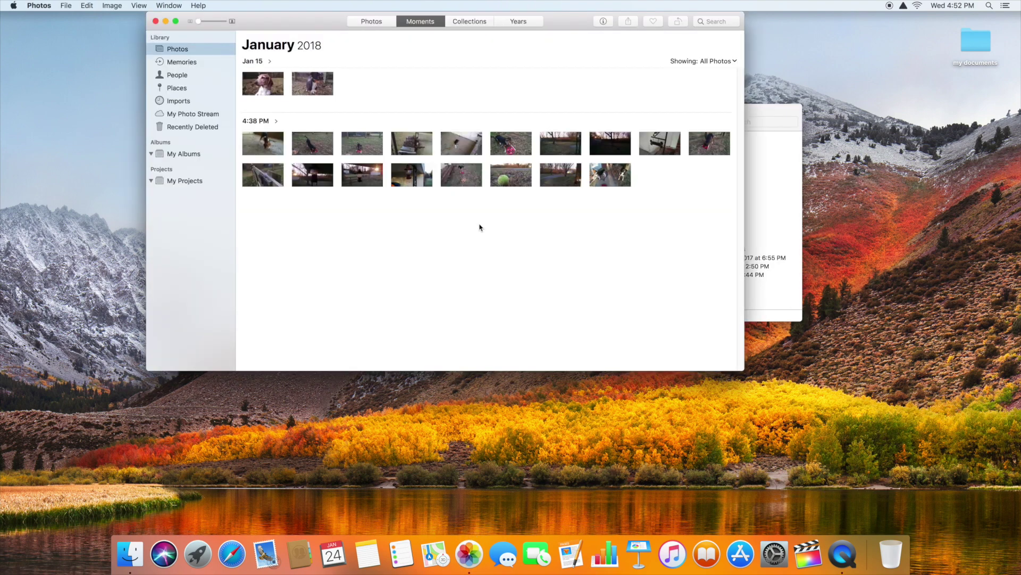
- Close the Finder window and bring Photos back to its January 2018 library moments
left_click(764, 111)
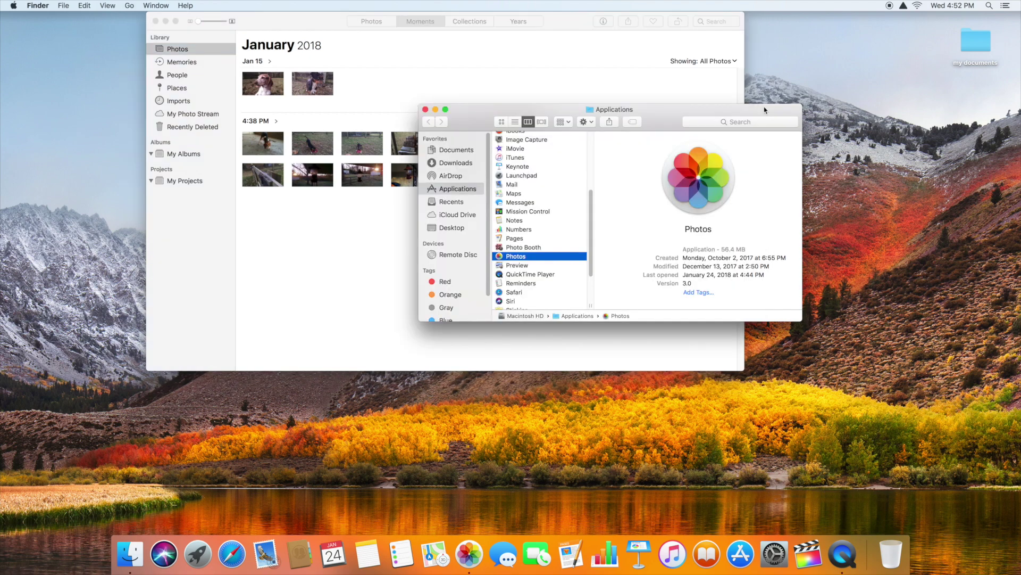
left_click(426, 111)
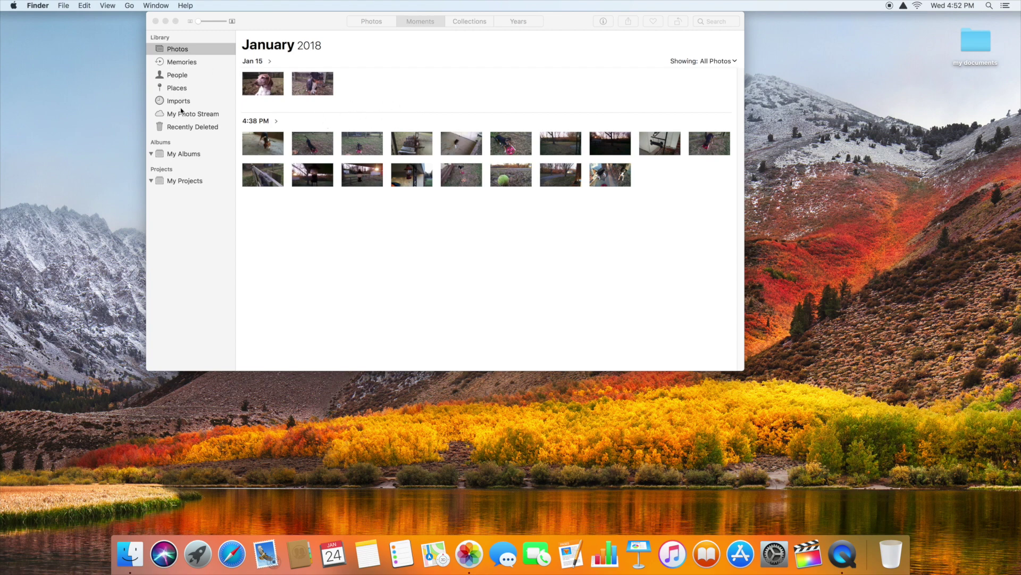
left_click(184, 155)
left_click(184, 154)
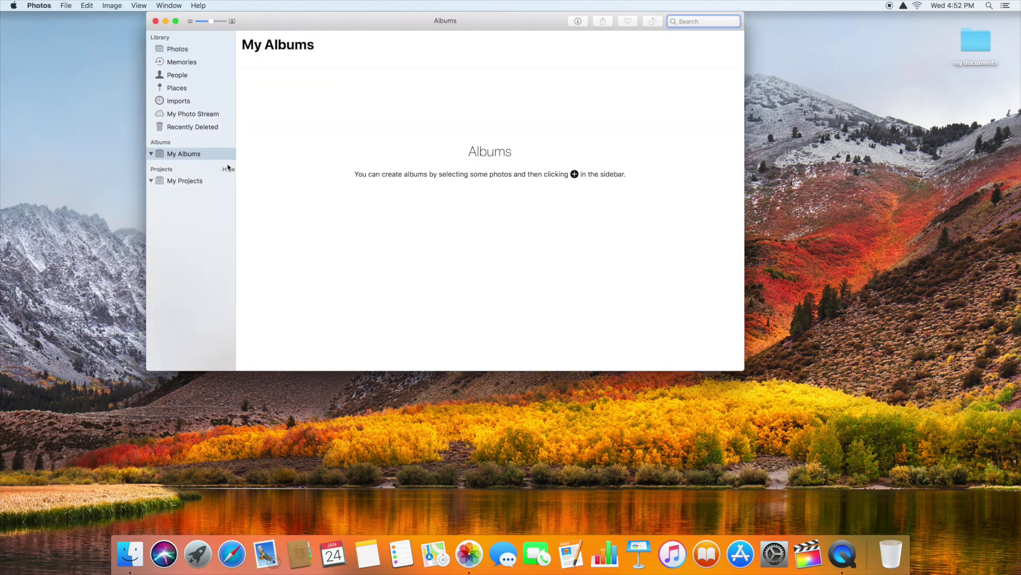
left_click(180, 50)
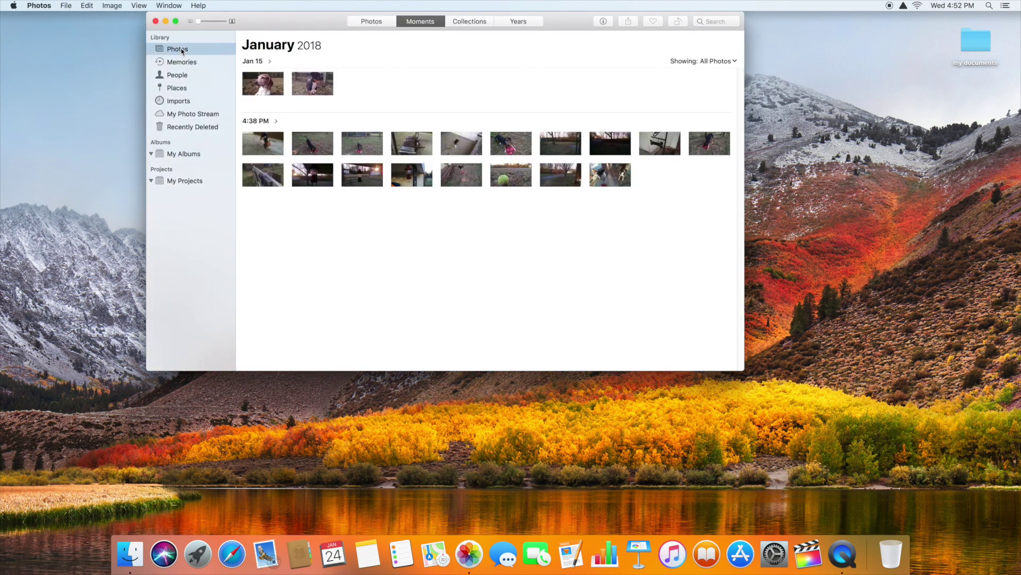
- Select both Jan 15 photos and several 4:38 PM photos, undoing an accidental favourite
left_click(301, 87)
left_click(276, 143)
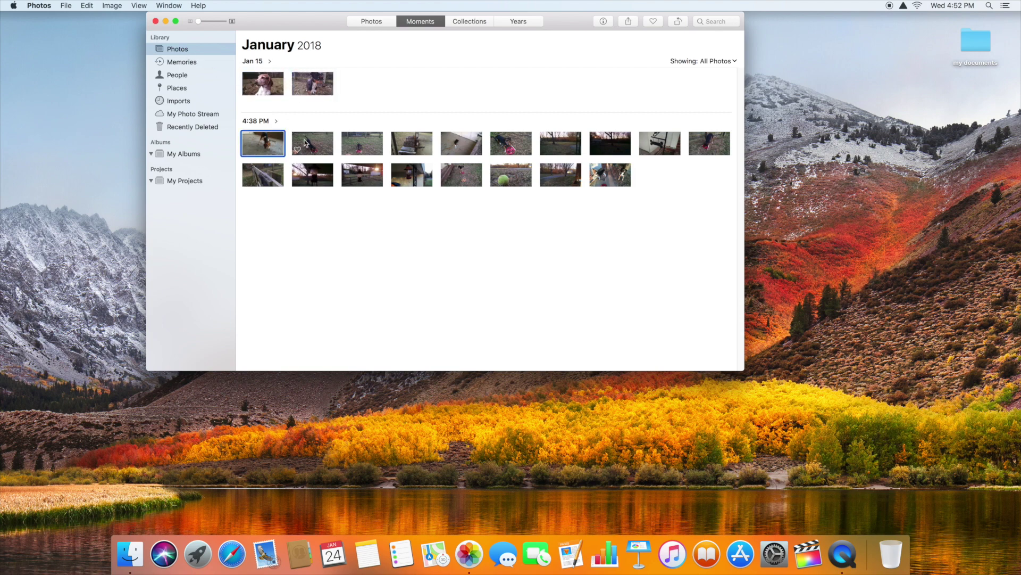
left_click(276, 88)
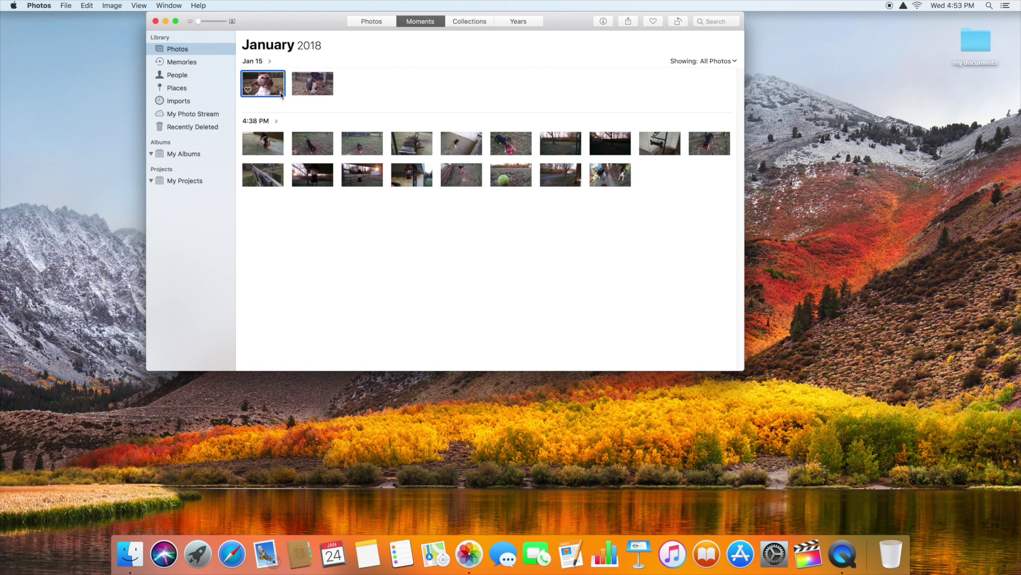
left_click(297, 89)
left_click(309, 94, "super")
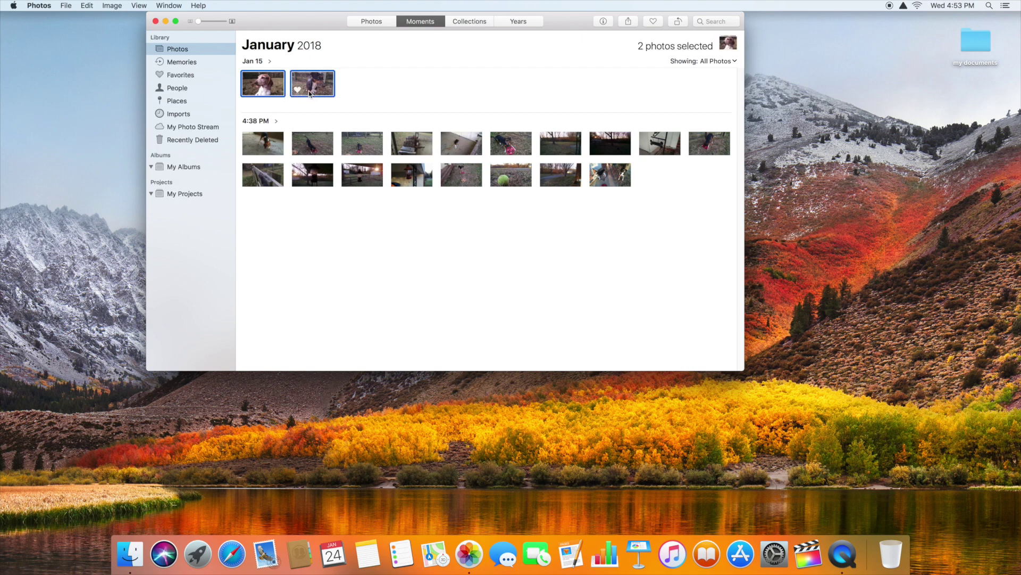
left_click(282, 141, "super")
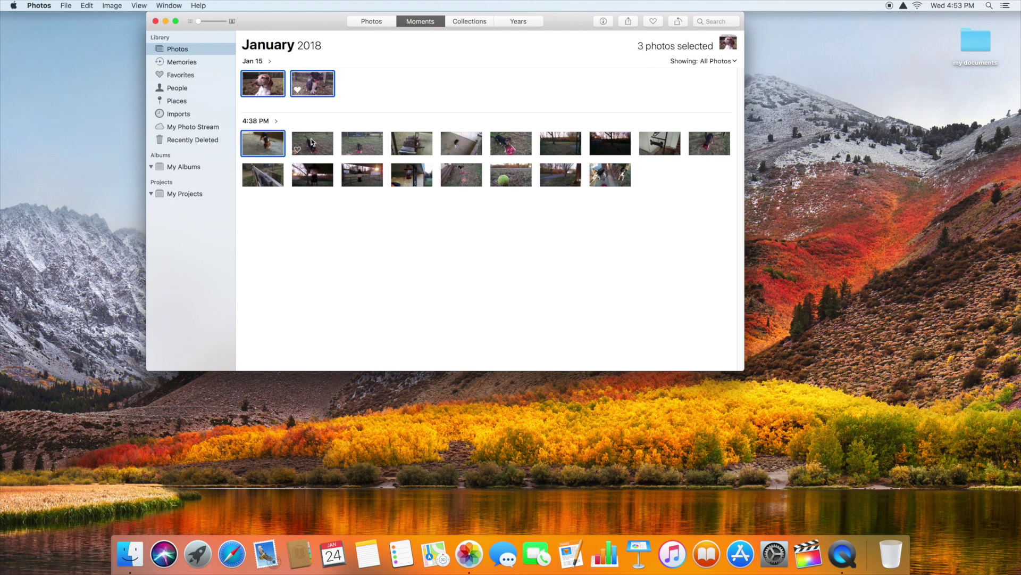
left_click(313, 142, "super")
left_click(349, 142, "super")
left_click(350, 172, "super")
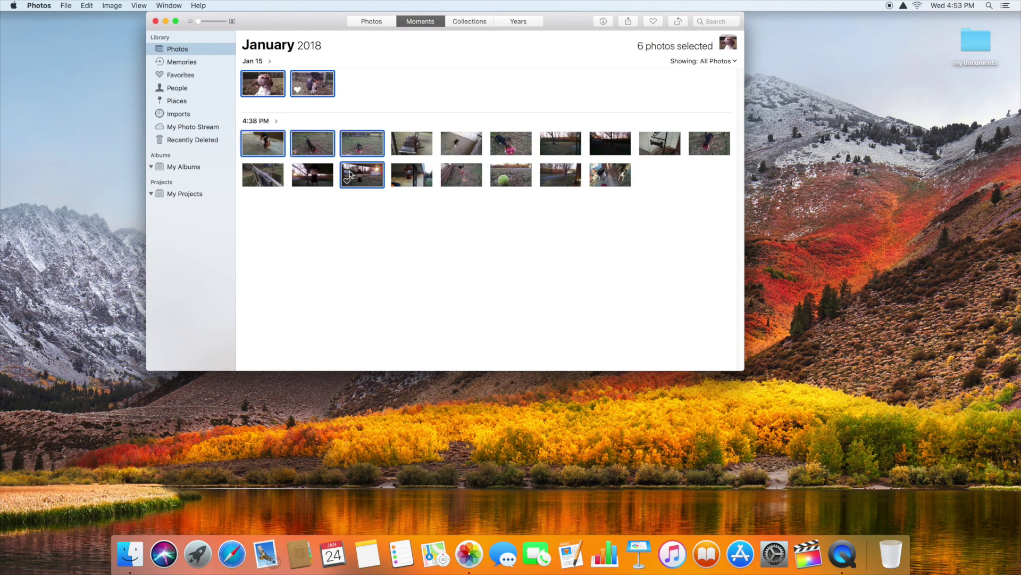
left_click(297, 89)
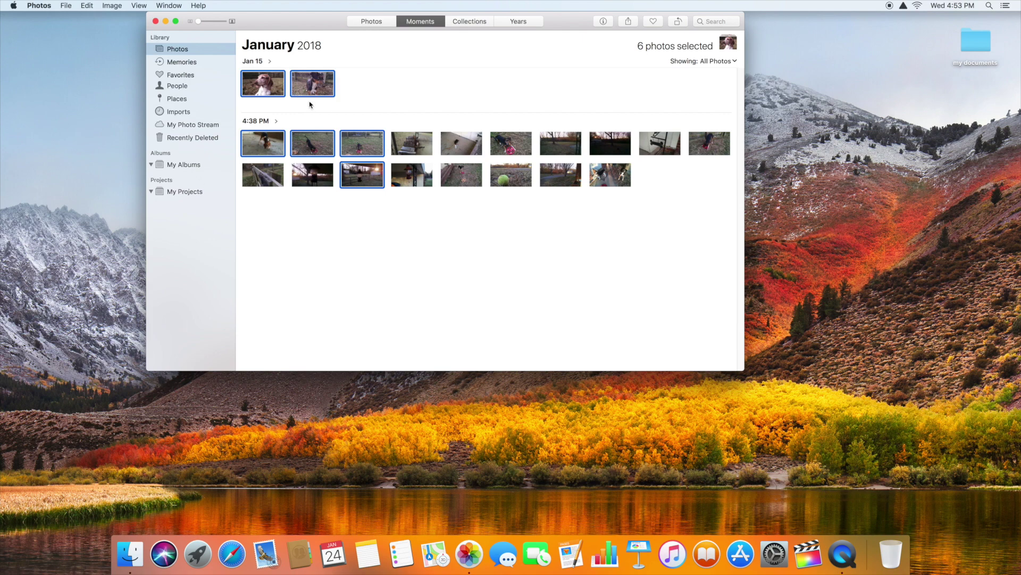
- Add the remaining 4:38 PM photos, then select all 20 photos
left_click(456, 151, "super")
left_click(464, 171, "super")
left_click(568, 149, "super")
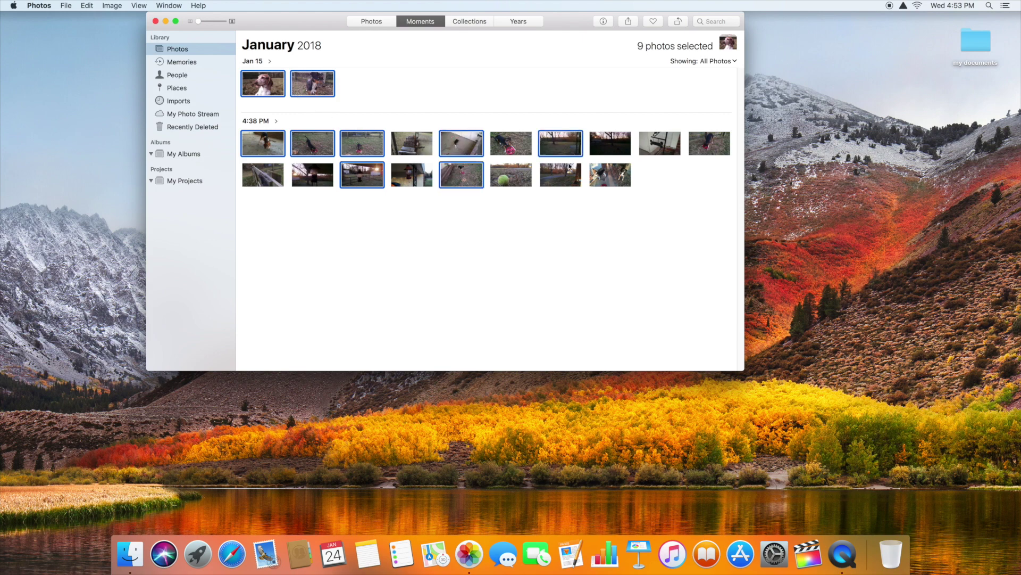
left_click(574, 175, "super")
left_click(659, 148, "super")
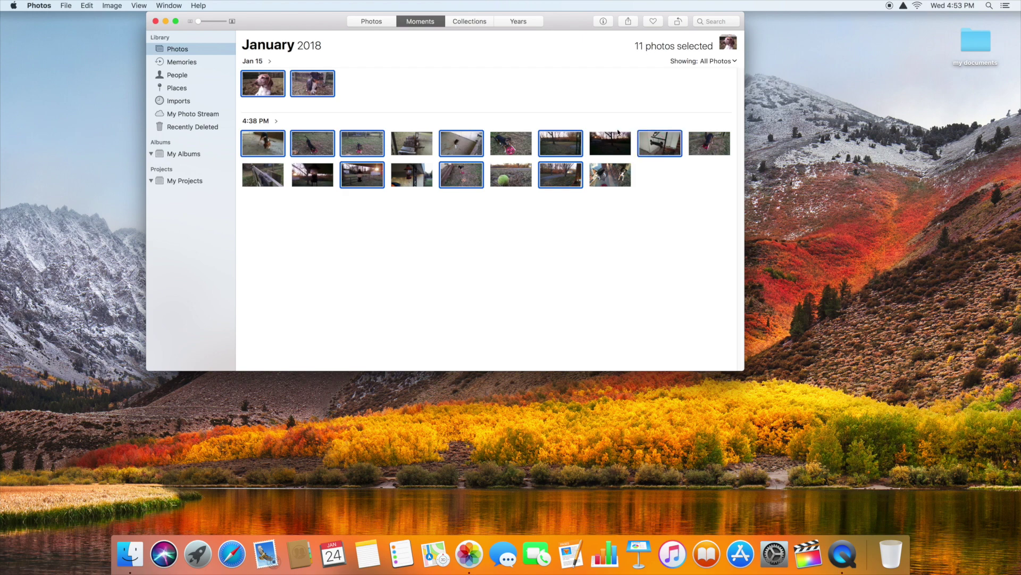
key("super+a")
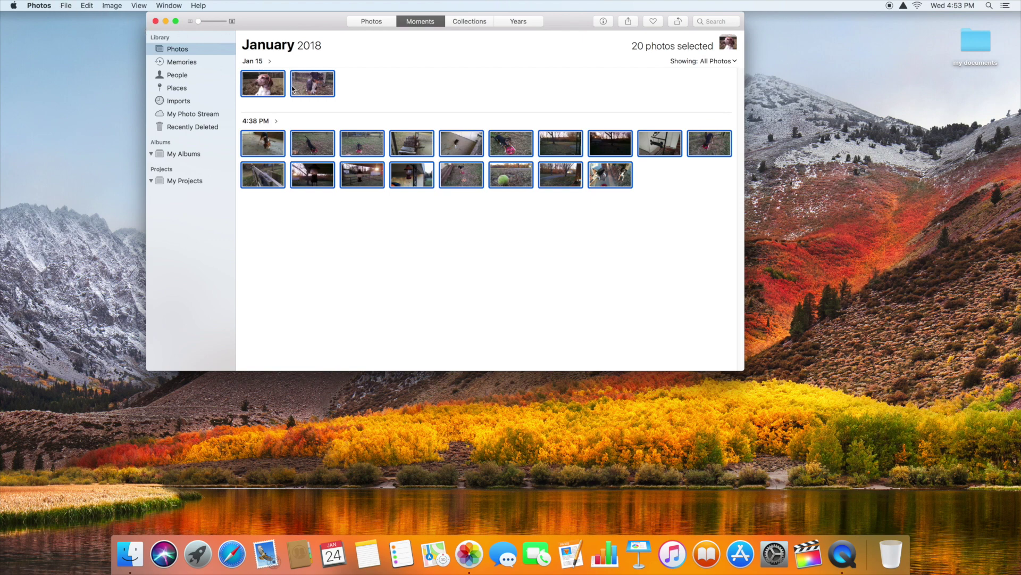
- Use File > Create > Slideshow to make a new slideshow titled 'Beagles in the back yard'
mouse_move(276, 94)
right_click(272, 87)
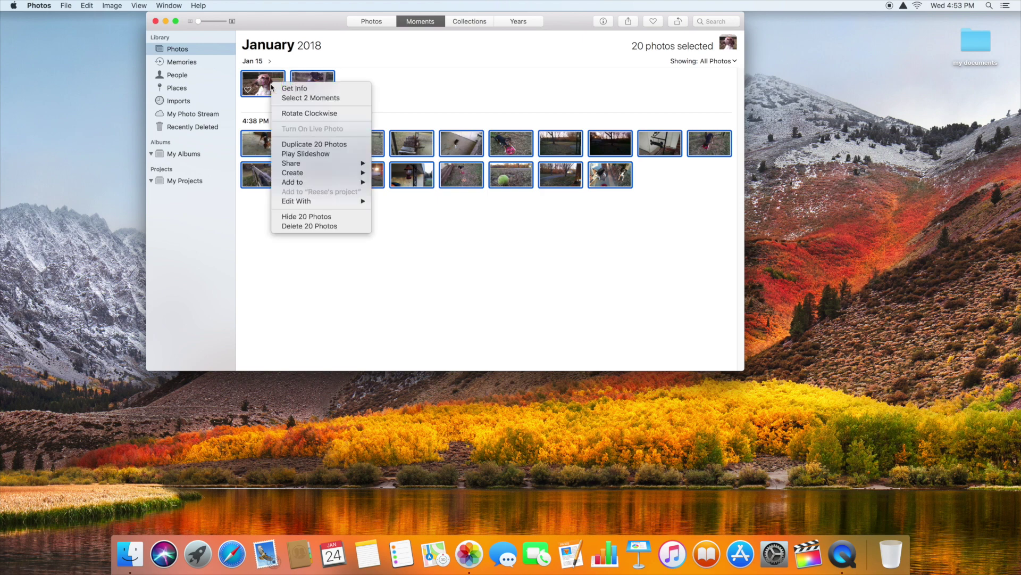
mouse_move(289, 173)
left_click(355, 101)
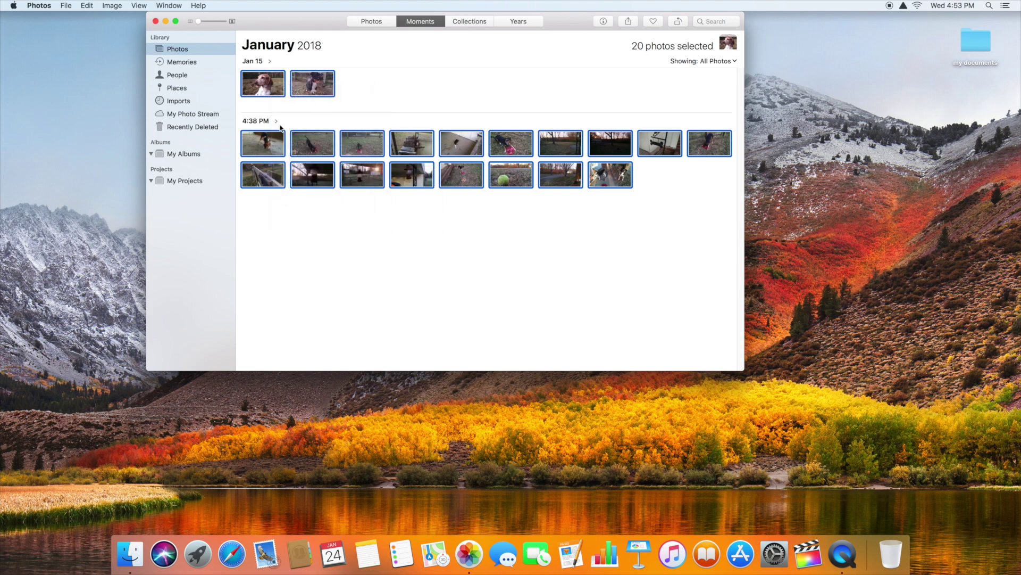
left_click(67, 6)
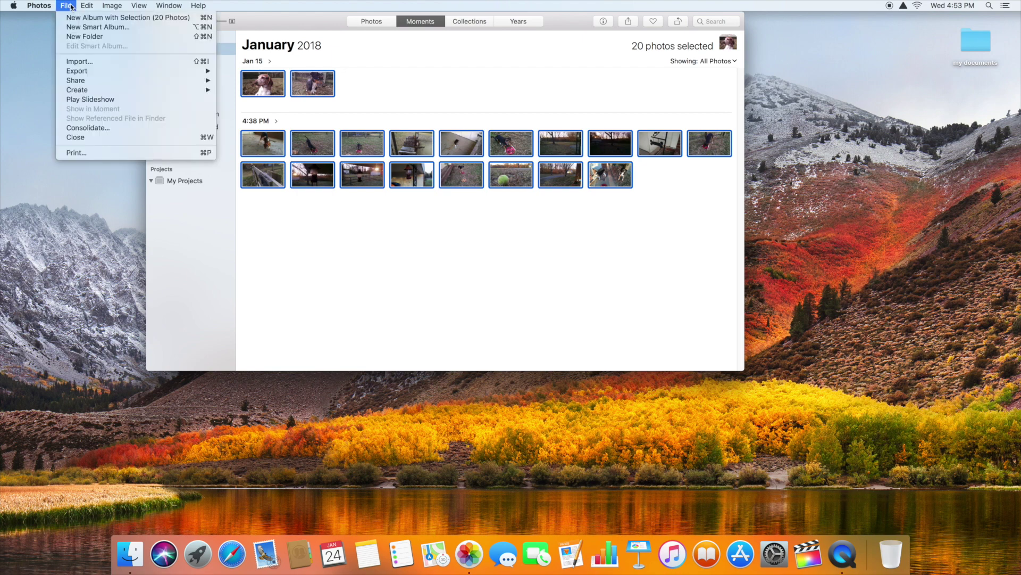
mouse_move(84, 90)
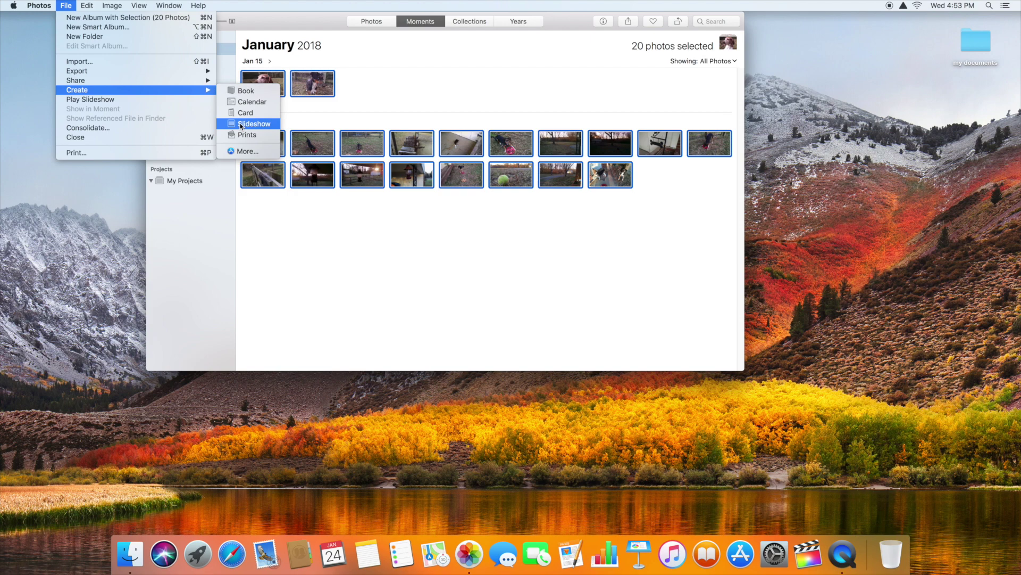
left_click(241, 125)
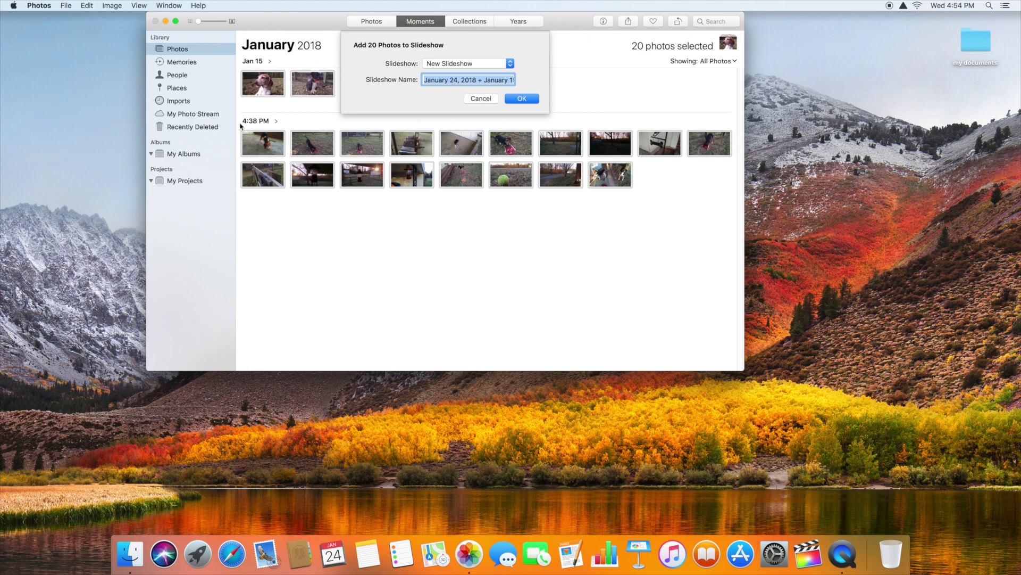
type("Beagles in th")
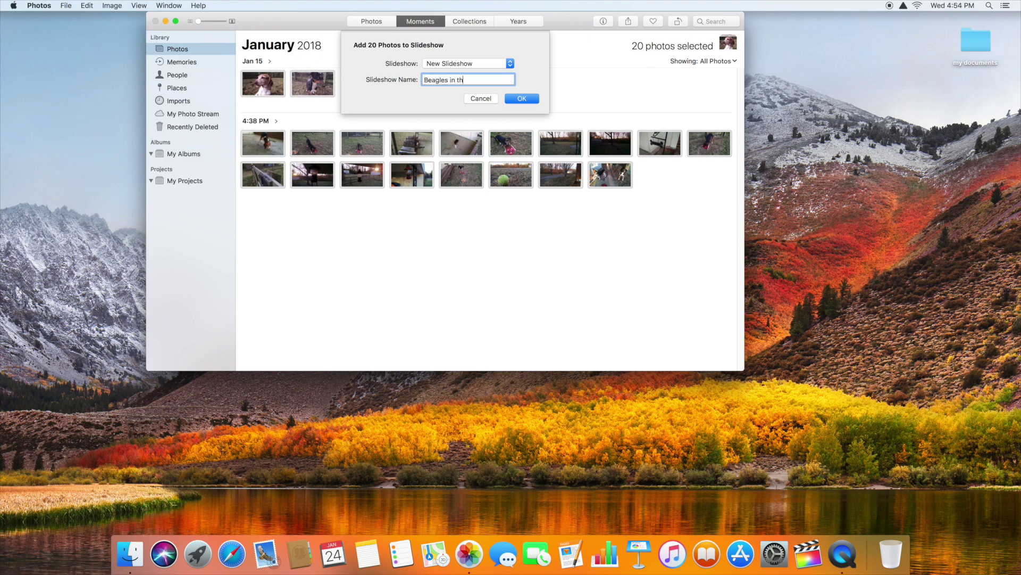
type("e back yard")
key("Return")
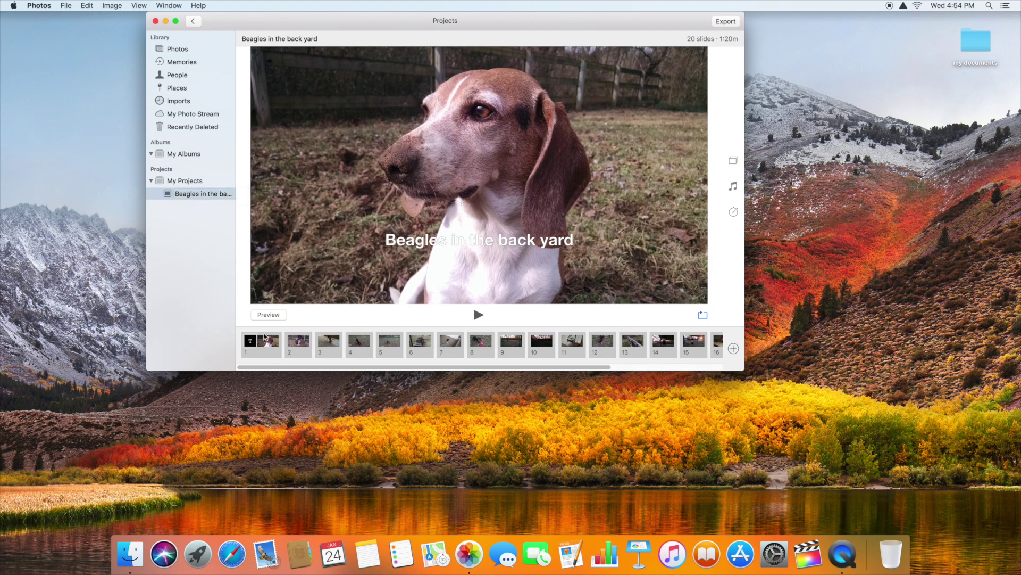
- Play a preview of the beagle slideshow and display its theme list
left_click(335, 324)
left_click_drag(584, 368, 488, 368)
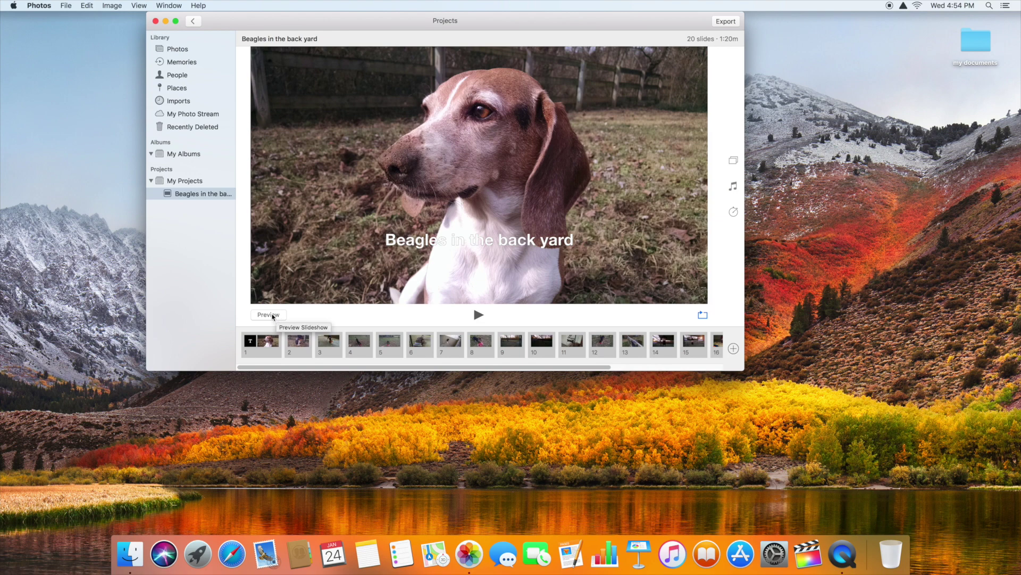
left_click(268, 314)
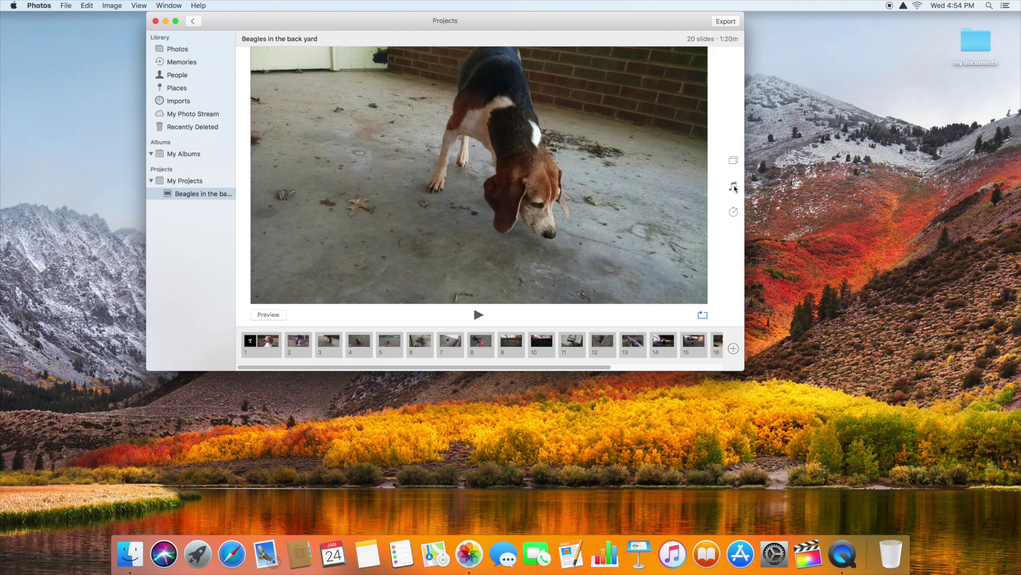
left_click(732, 161)
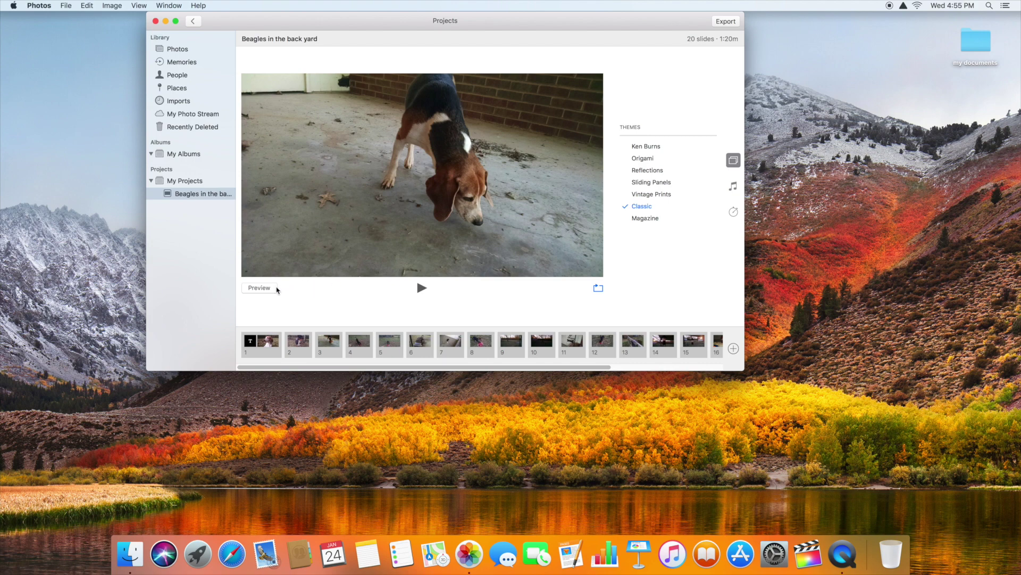
- Try the Sliding Panels, Reflections and Origami themes, then settle on Vintage Prints
left_click(633, 195)
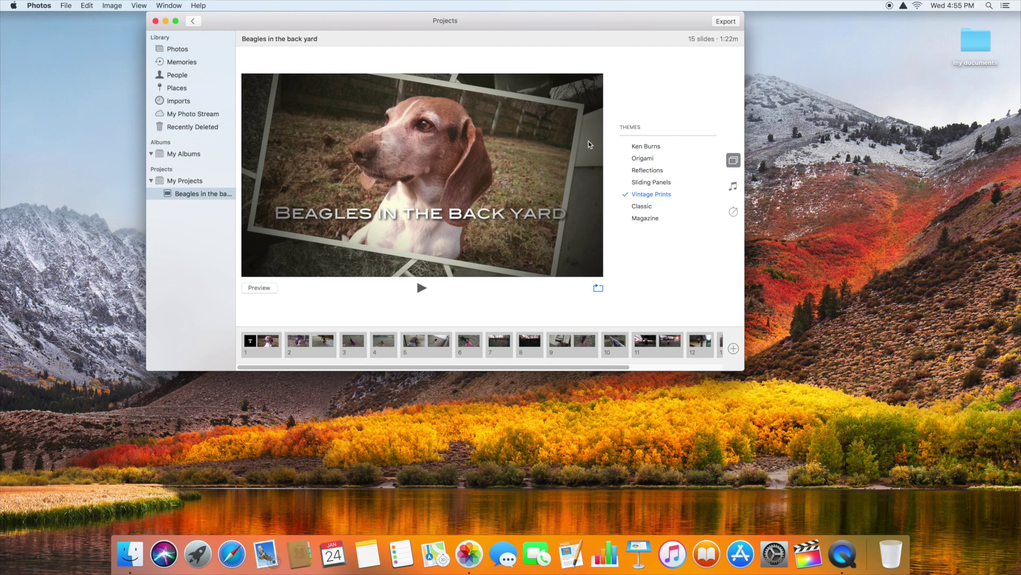
left_click(636, 182)
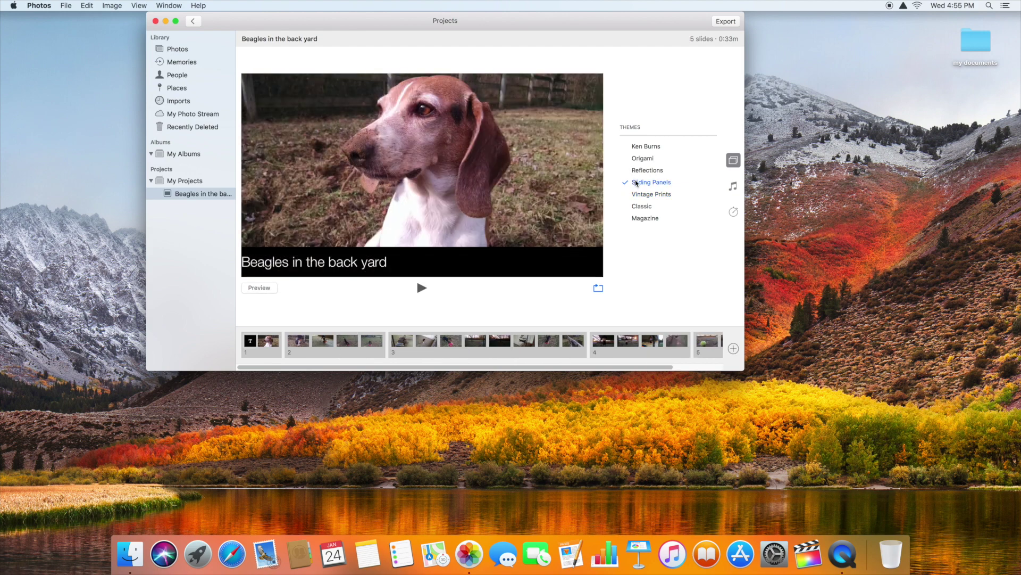
left_click(645, 171)
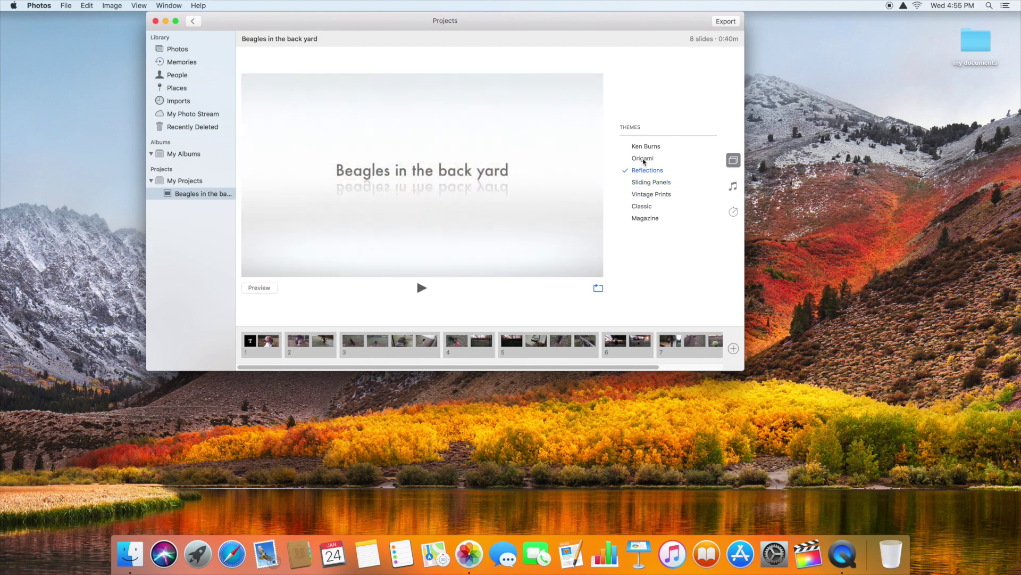
left_click(642, 147)
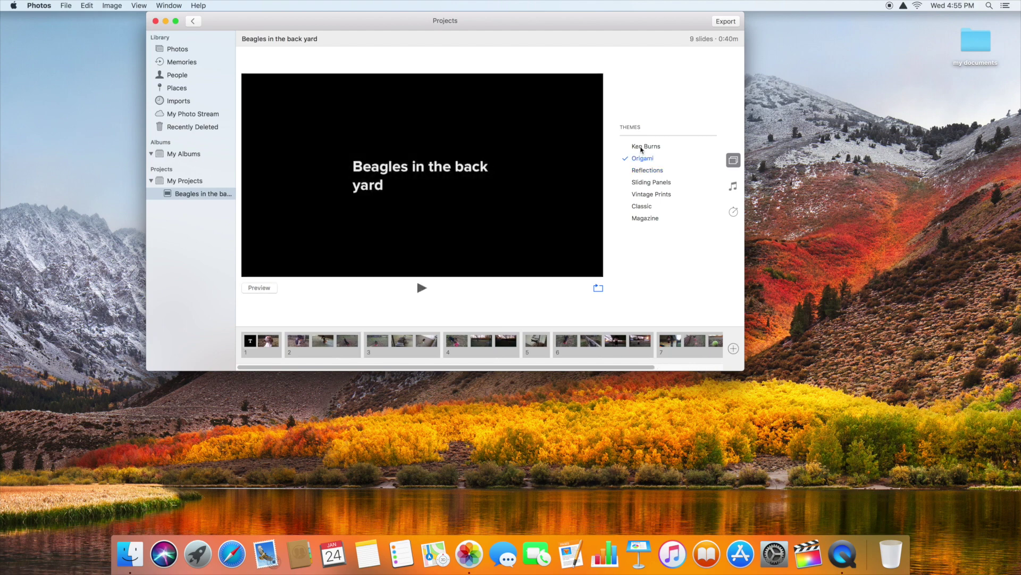
left_click(646, 195)
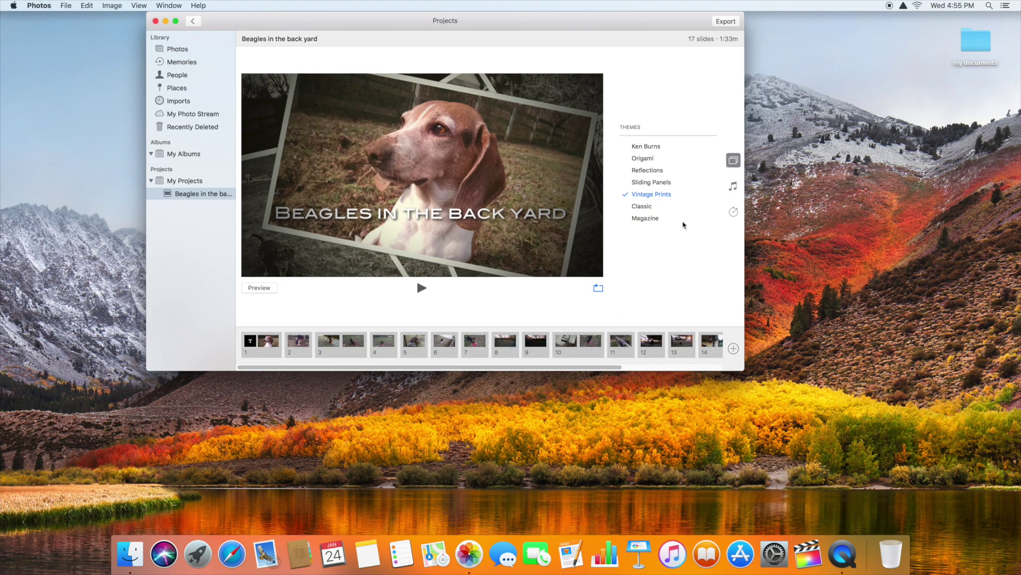
left_click(733, 187)
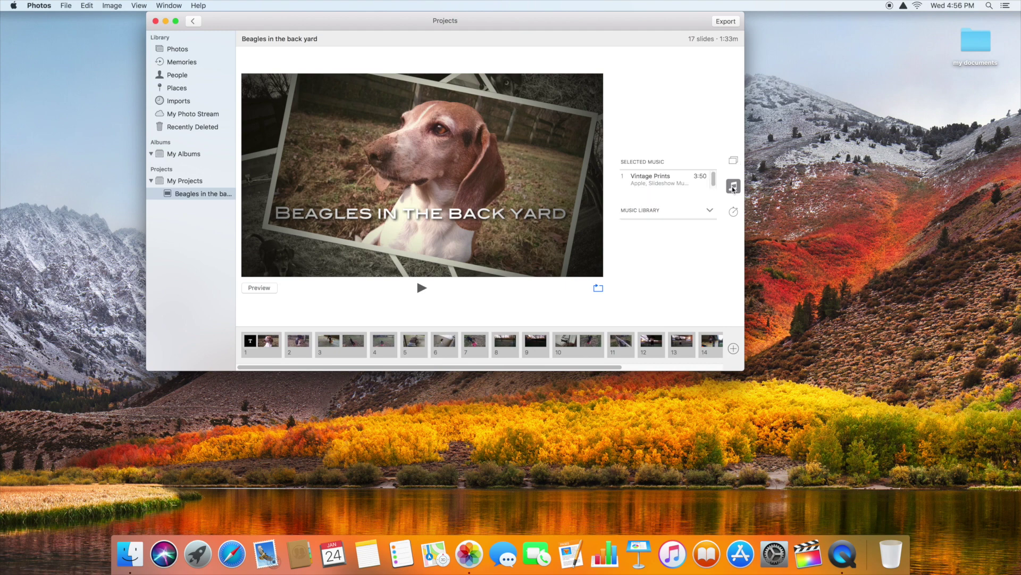
- Add an iTunes track from the Music Library, then remove it, keeping only Vintage Prints
mouse_move(698, 175)
left_click(709, 210)
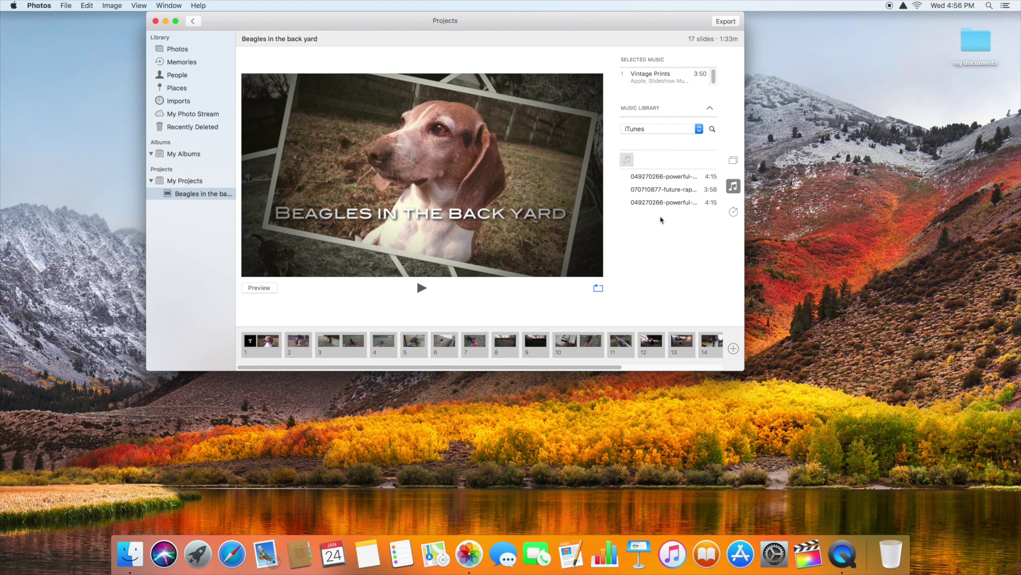
left_click(663, 178)
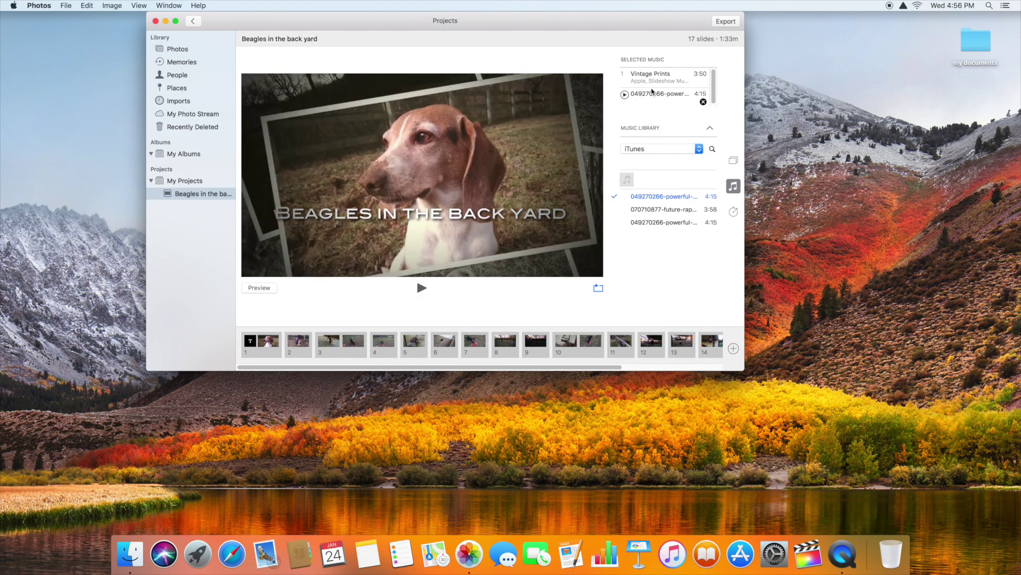
left_click(703, 102)
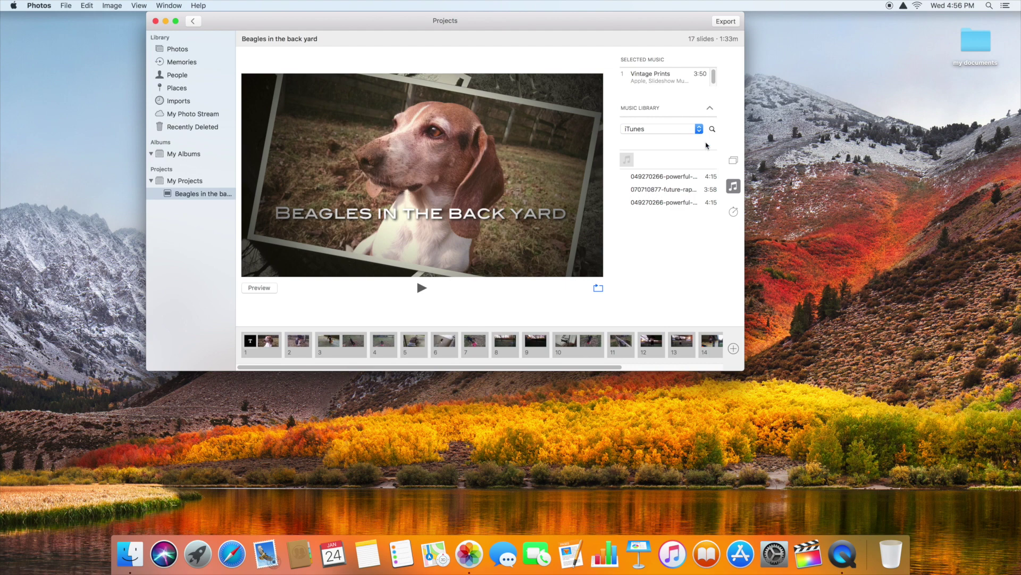
left_click(734, 211)
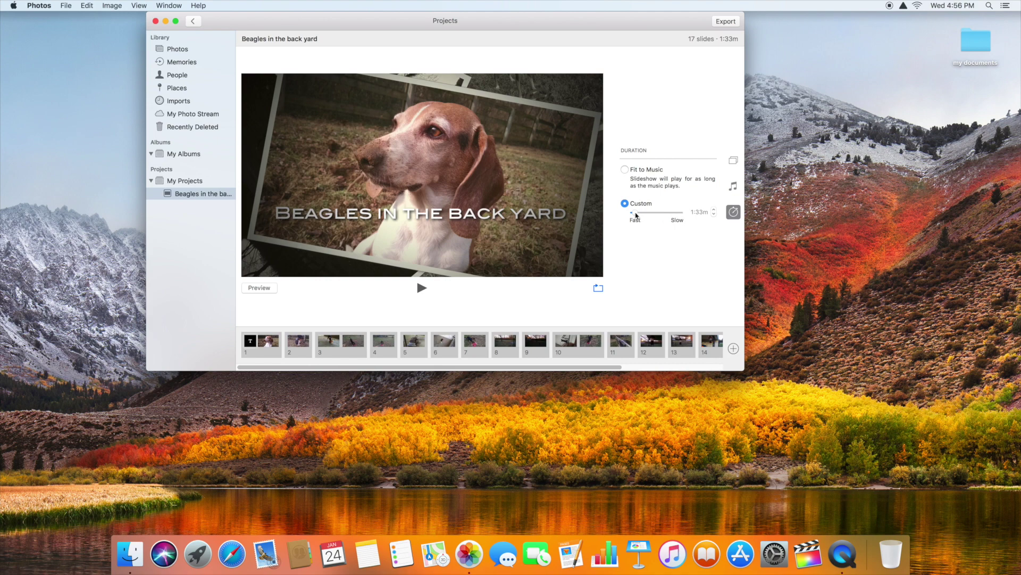
- Switch the duration from a Custom length to Fit to Music, giving 3:50m
mouse_move(635, 212)
left_mouse_down()
mouse_move(678, 218)
mouse_move(631, 218)
left_mouse_up()
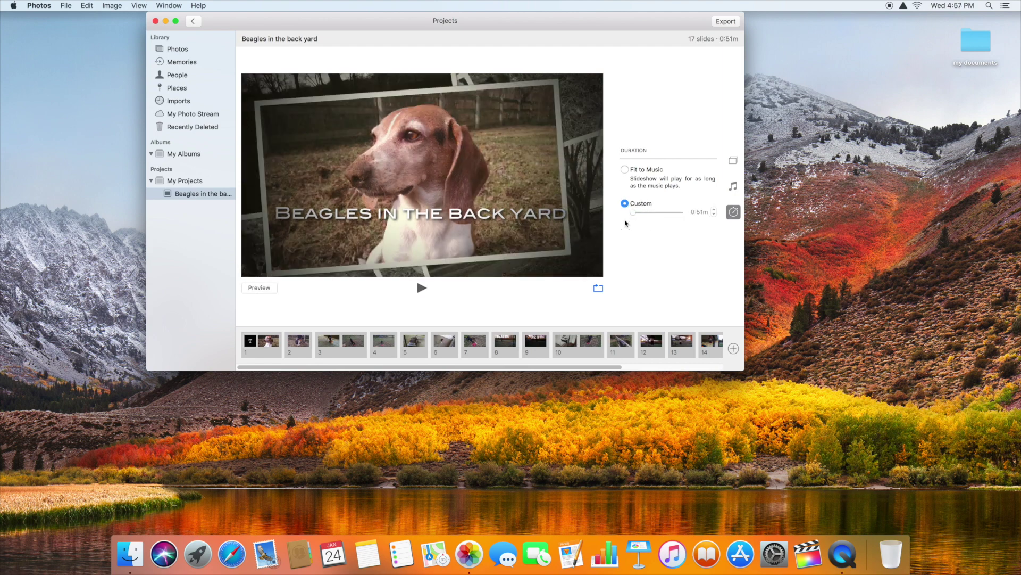
left_click(625, 169)
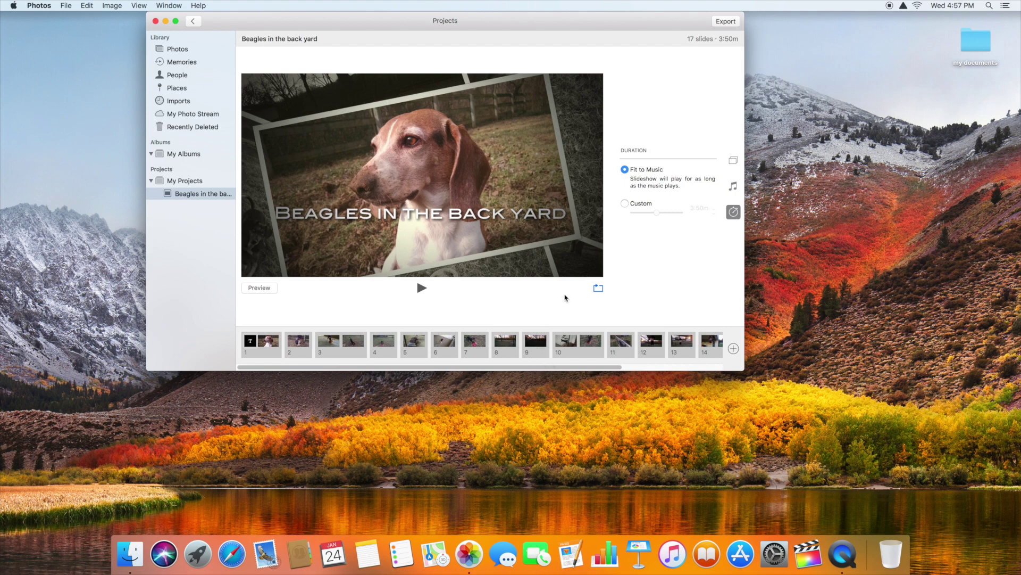
- Check that the Vintage Prints theme is applied, then switch the music source to Theme Songs and back to iTunes
left_click(737, 189)
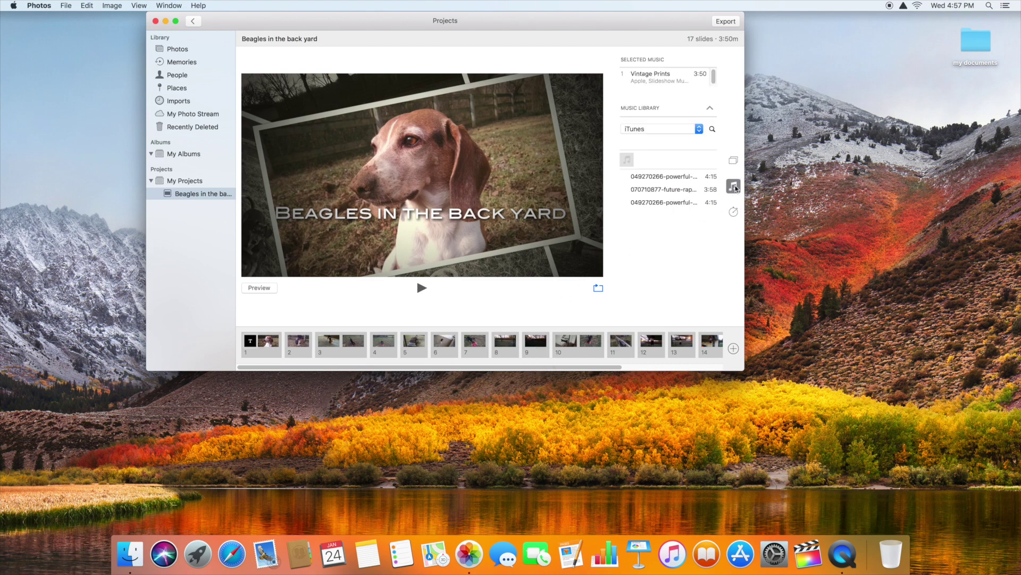
left_click(733, 161)
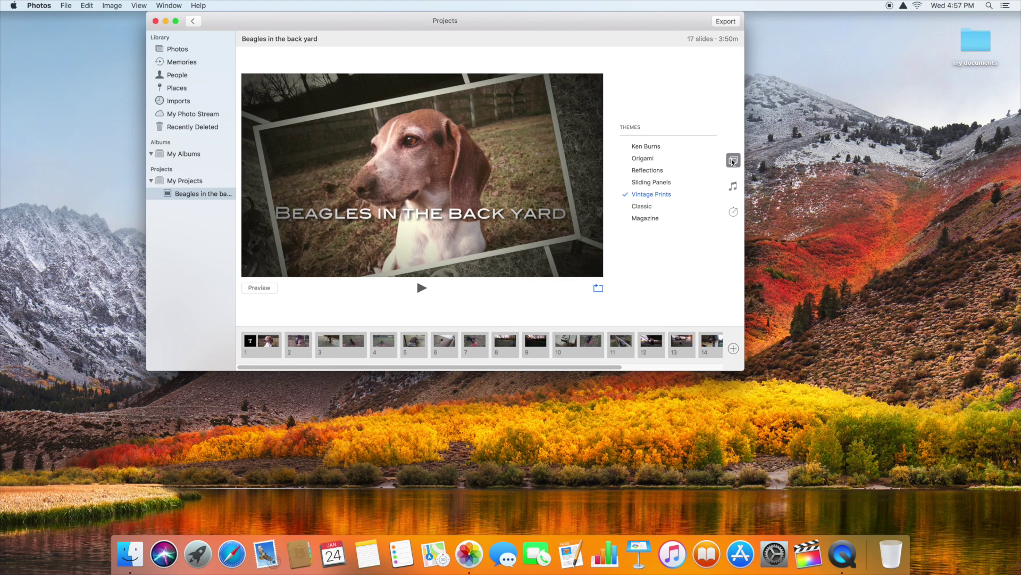
left_click(733, 186)
left_click(700, 129)
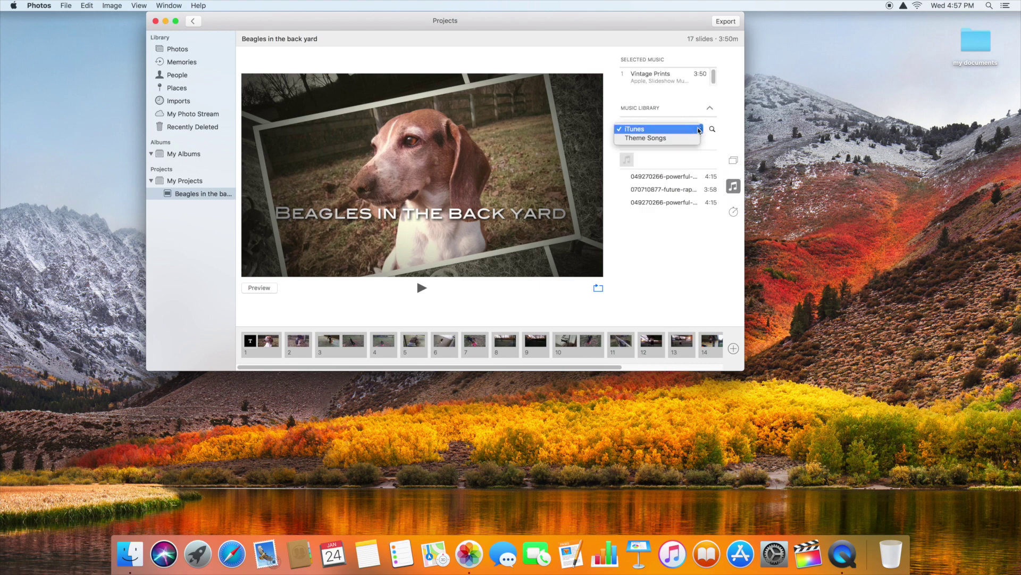
left_click(692, 138)
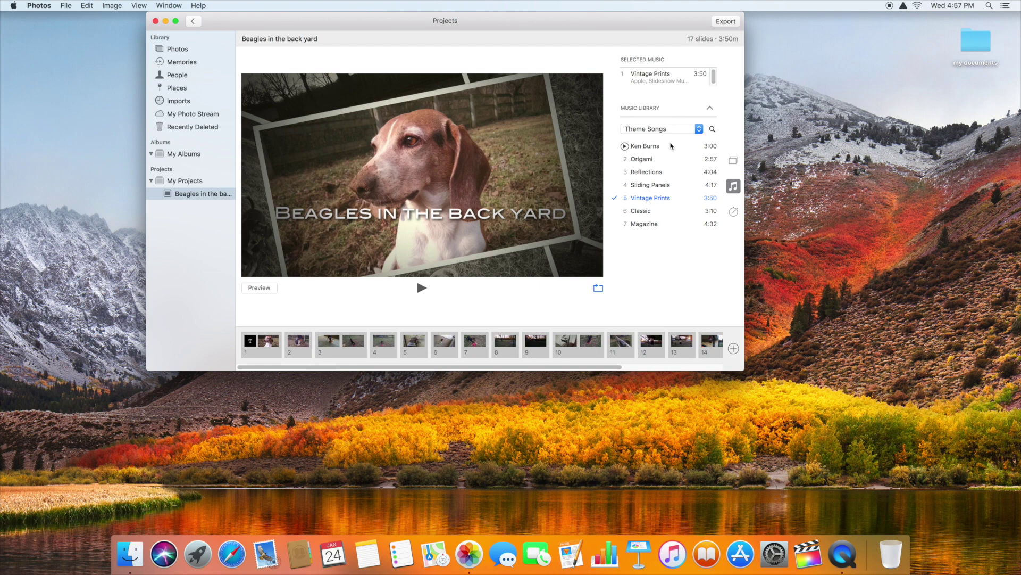
left_click(678, 130)
left_click(677, 120)
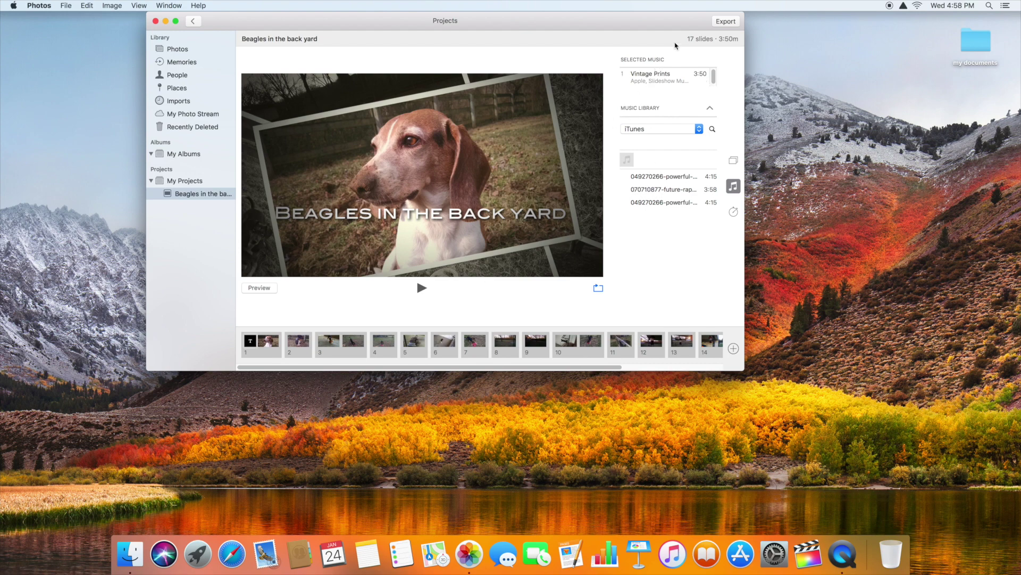
left_click(720, 24)
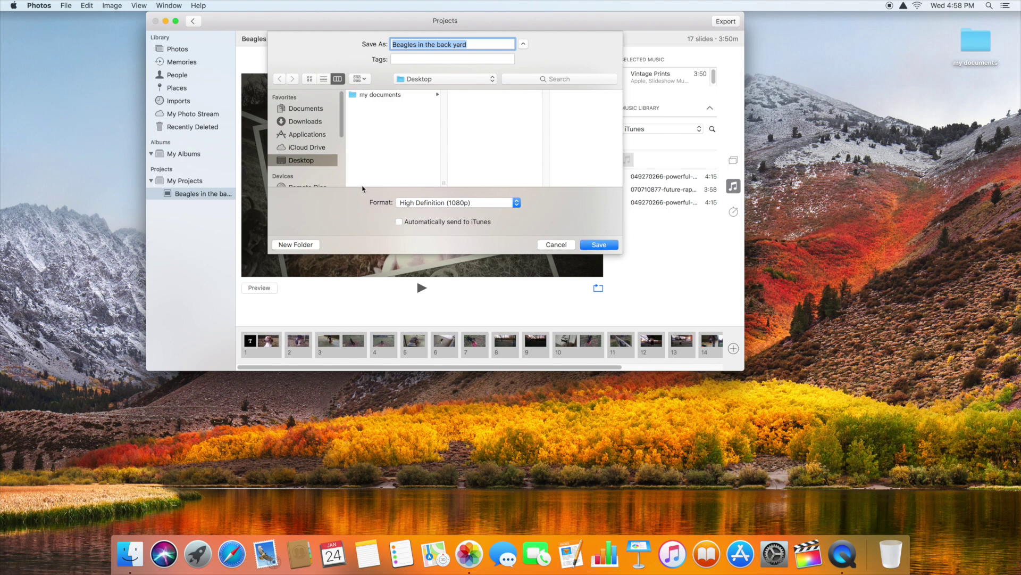
- Save the movie to the Desktop with High Definition (1080p) format
left_click(421, 203)
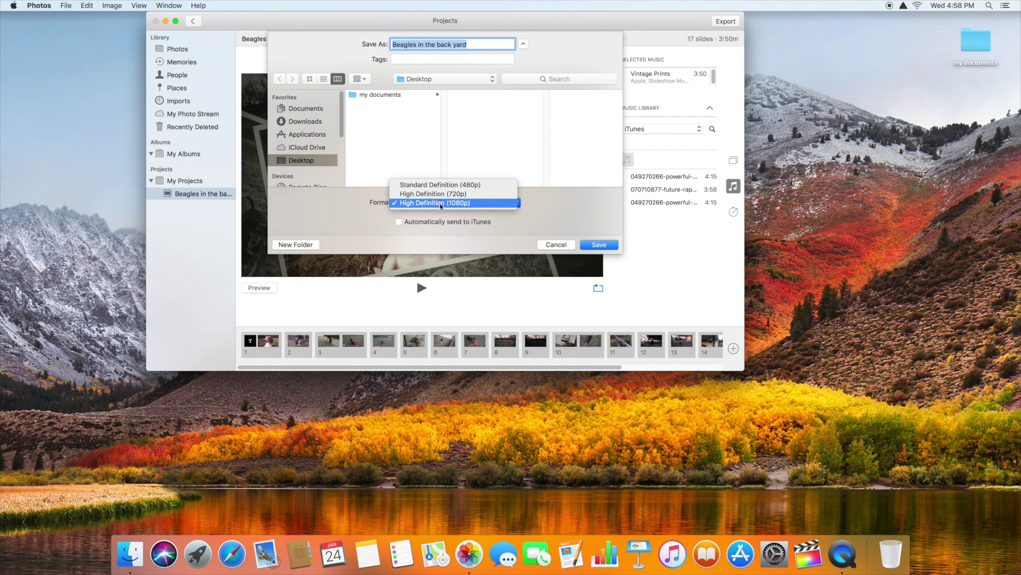
left_click(494, 202)
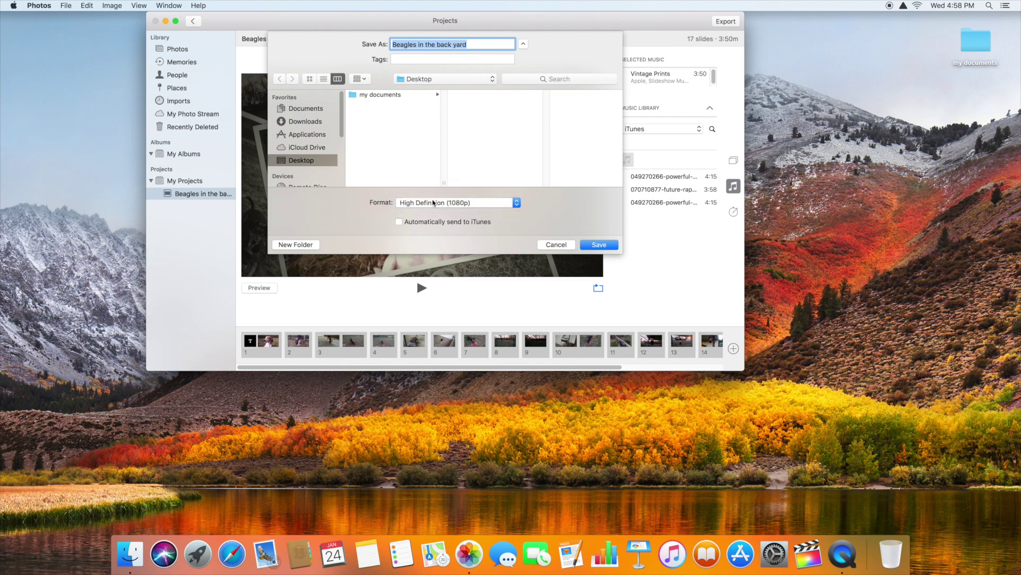
left_click(598, 245)
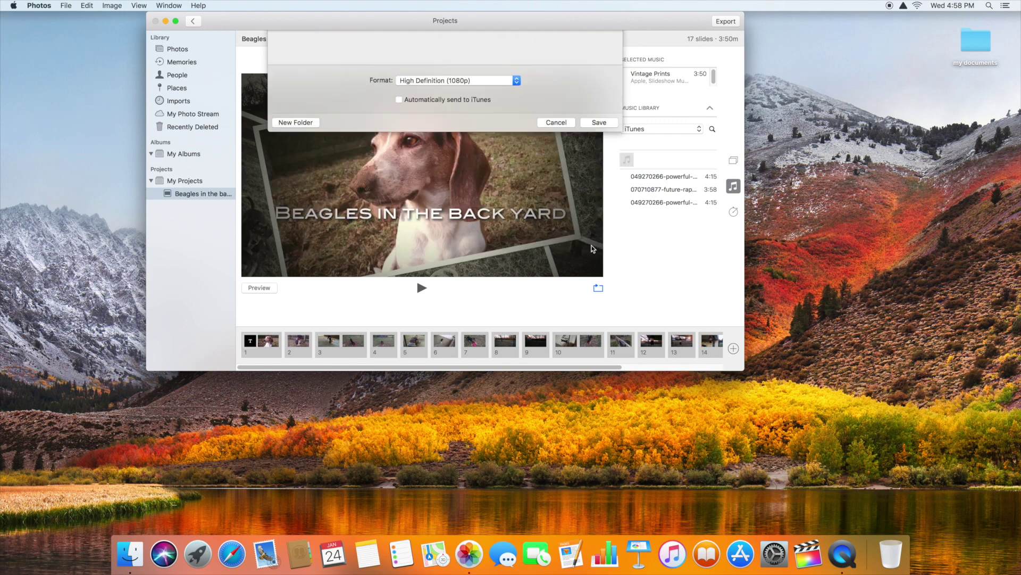